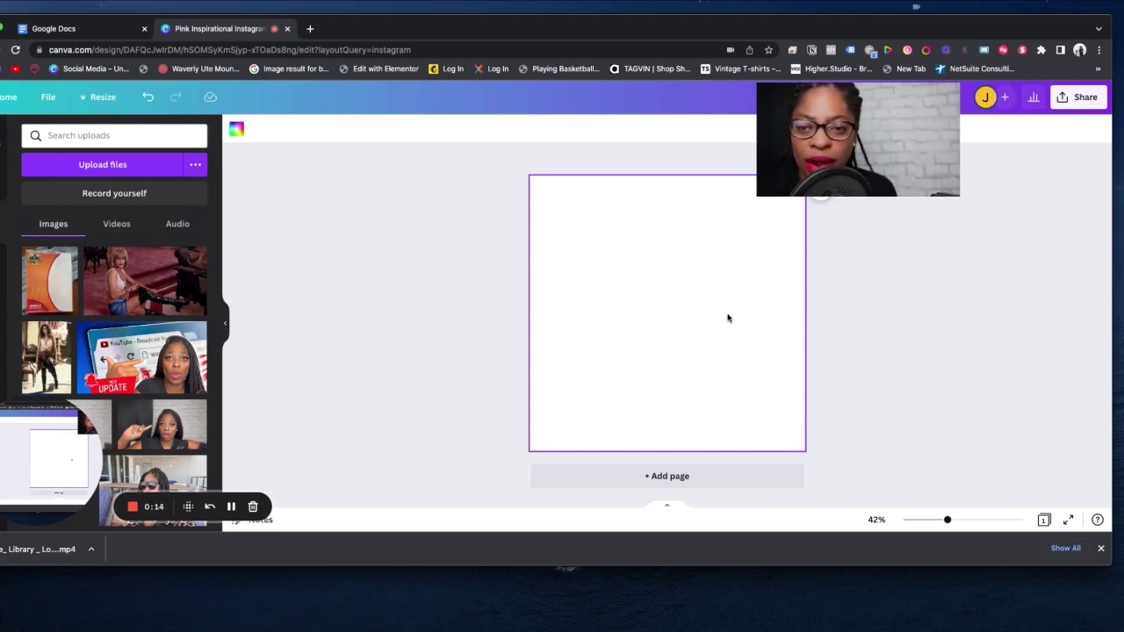
Add the orange Spirit costume package photo and enlarge it to nearly full page height, right of centre
{"action": "left_click", "coordinate": [43, 303]}
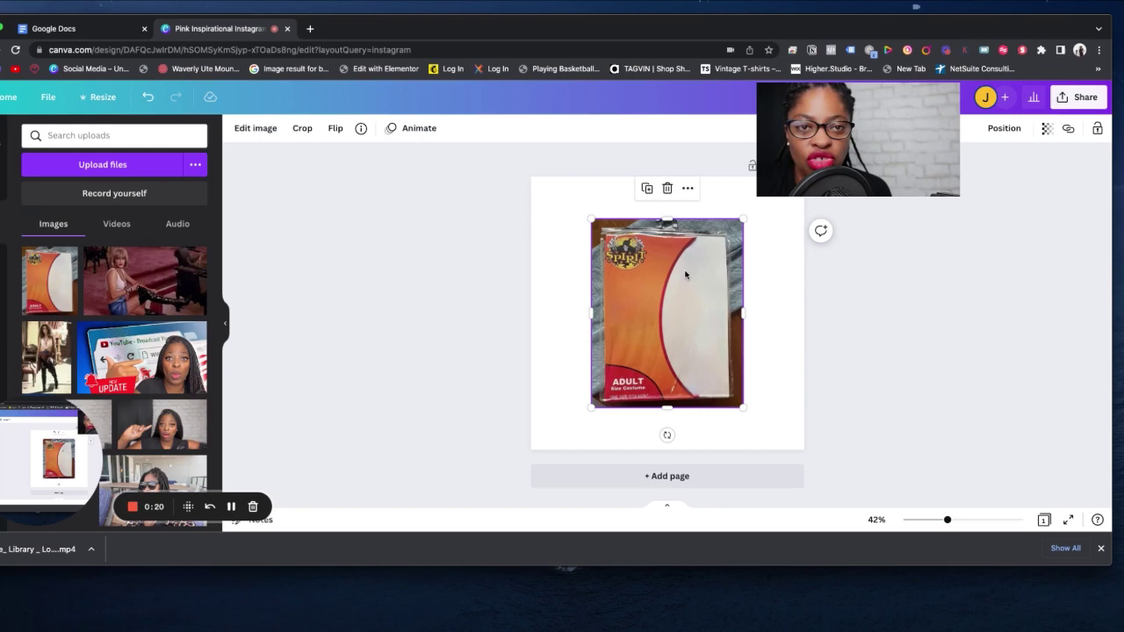
{"action": "left_click_drag", "start_coordinate": [678, 275], "coordinate": [627, 263]}
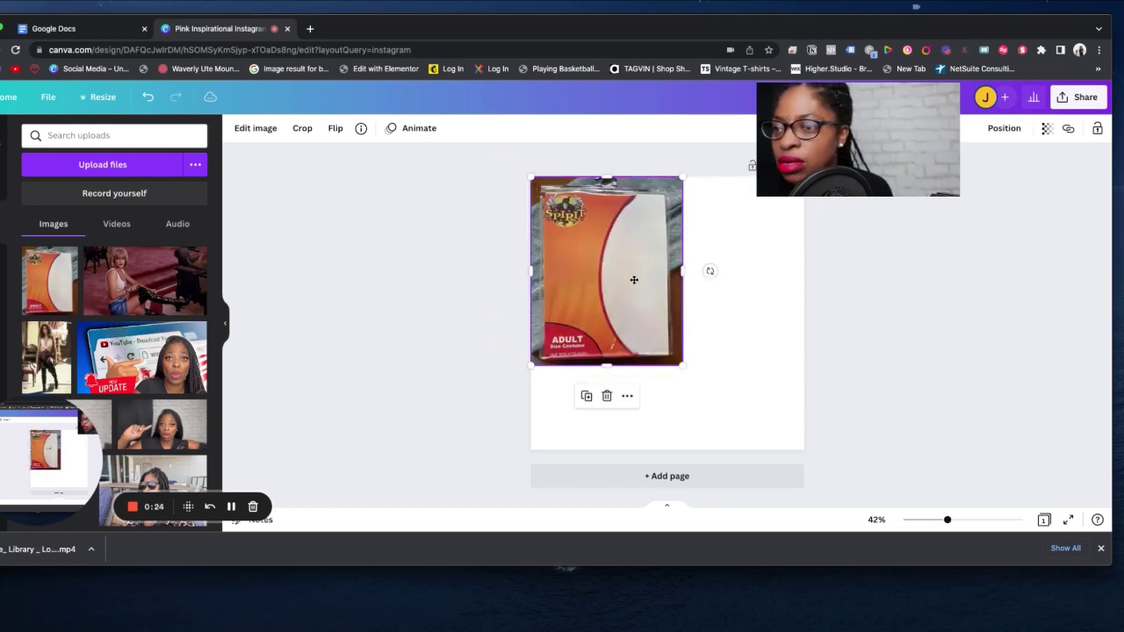
{"action": "left_click_drag", "start_coordinate": [683, 367], "coordinate": [751, 449]}
{"action": "left_click_drag", "start_coordinate": [676, 395], "coordinate": [654, 387]}
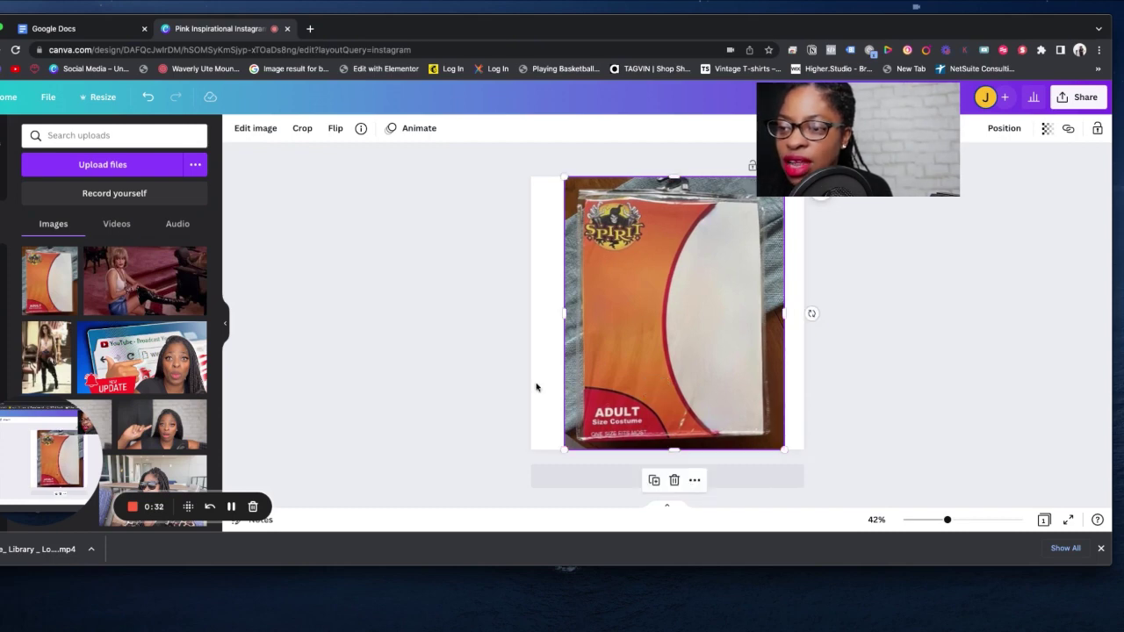
{"action": "left_click", "coordinate": [537, 387]}
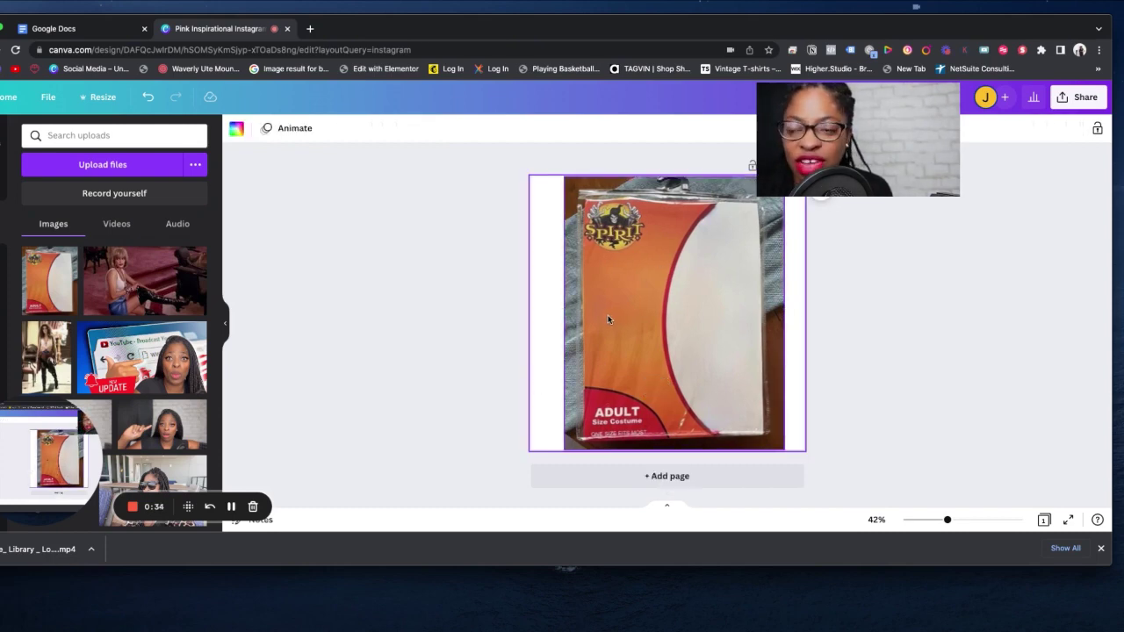
Set the page background colour to black and stretch the costume package photo to cover the page
{"action": "left_click", "coordinate": [236, 129]}
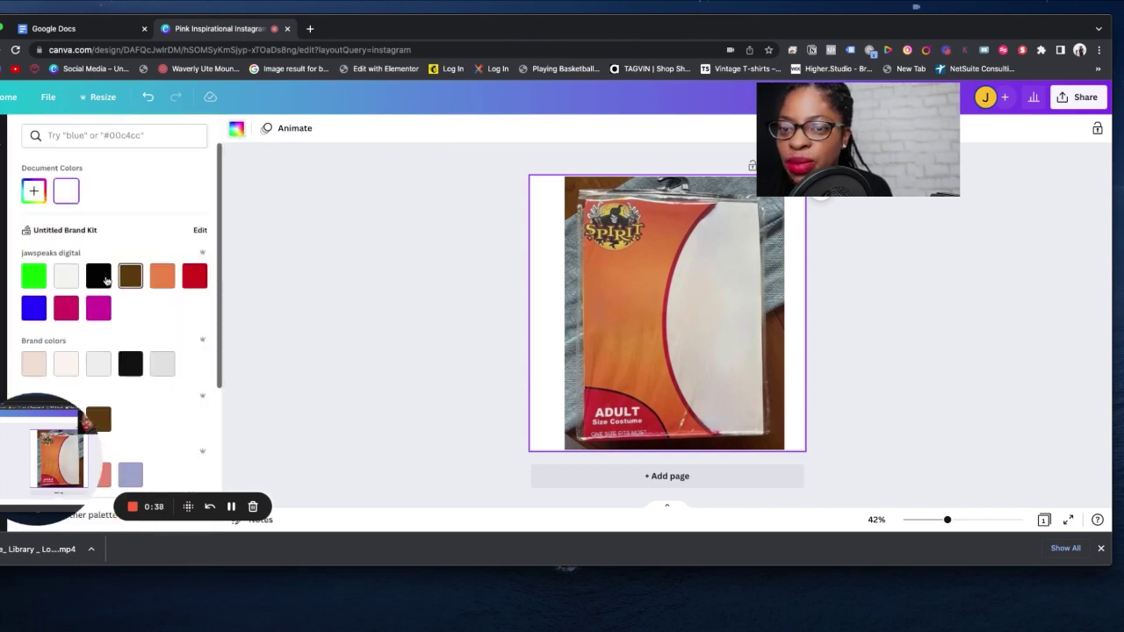
{"action": "left_click", "coordinate": [99, 276]}
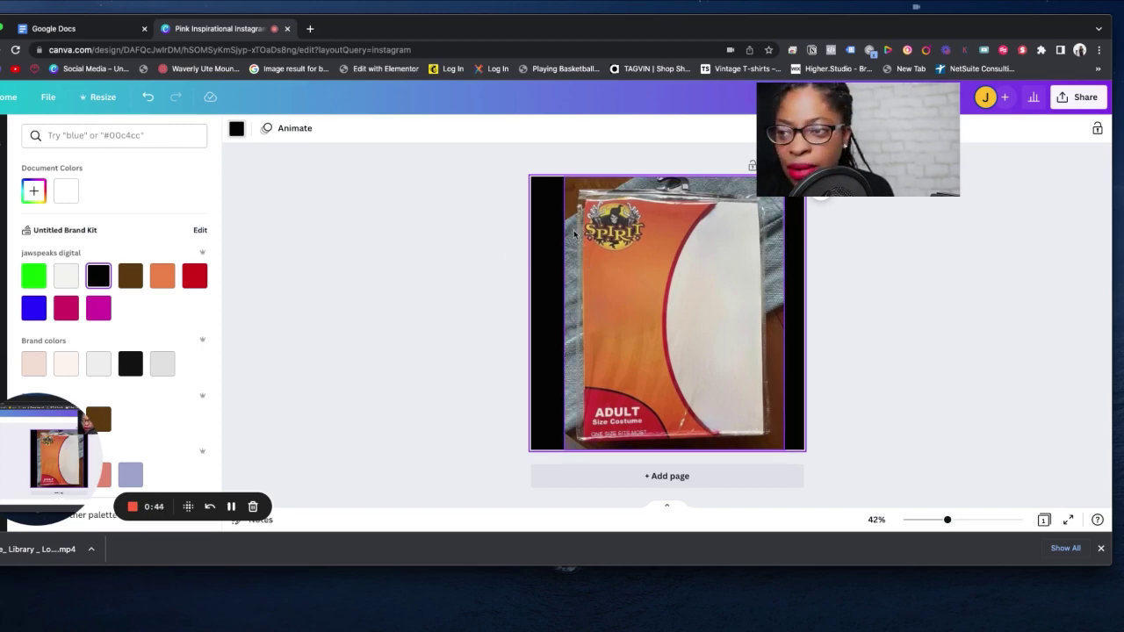
{"action": "left_click", "coordinate": [575, 434]}
{"action": "mouse_move", "coordinate": [564, 450]}
{"action": "left_mouse_down"}
{"action": "mouse_move", "coordinate": [490, 462]}
{"action": "mouse_move", "coordinate": [560, 438]}
{"action": "left_mouse_up"}
{"action": "left_click", "coordinate": [865, 385]}
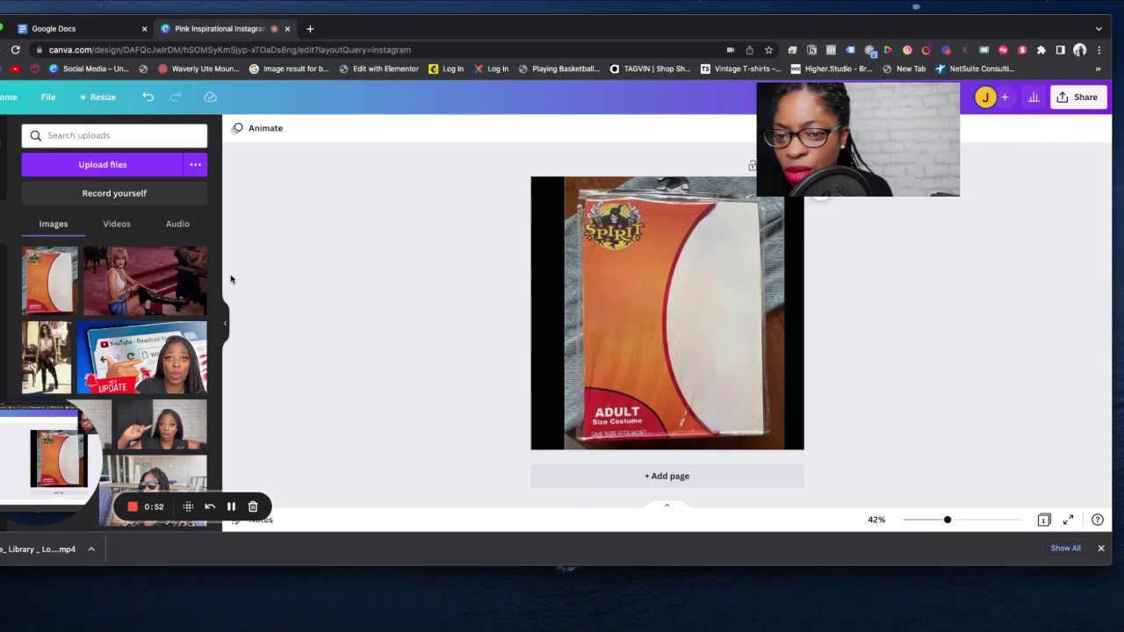
{"action": "scroll", "coordinate": [150, 317], "scroll_direction": "down", "scroll_amount": 1}
{"action": "scroll", "coordinate": [149, 316], "scroll_direction": "down", "scroll_amount": 5}
{"action": "scroll", "coordinate": [149, 317], "scroll_direction": "up", "scroll_amount": 6}
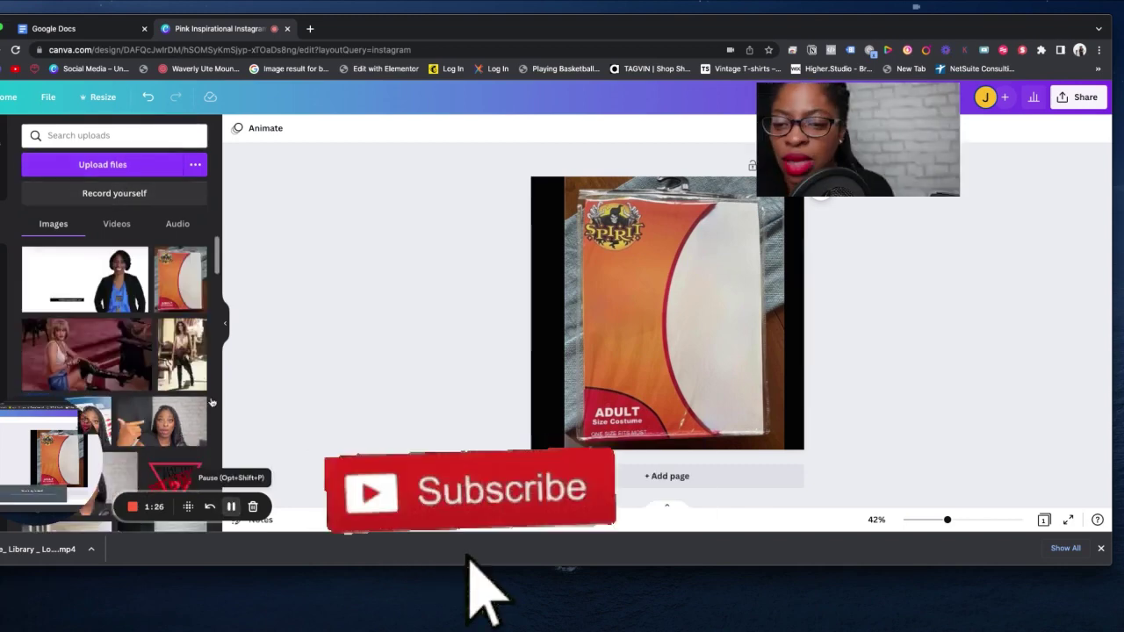
Add the portrait photo, crop away its empty left side, and nudge it up onto the package
{"action": "left_click", "coordinate": [118, 299]}
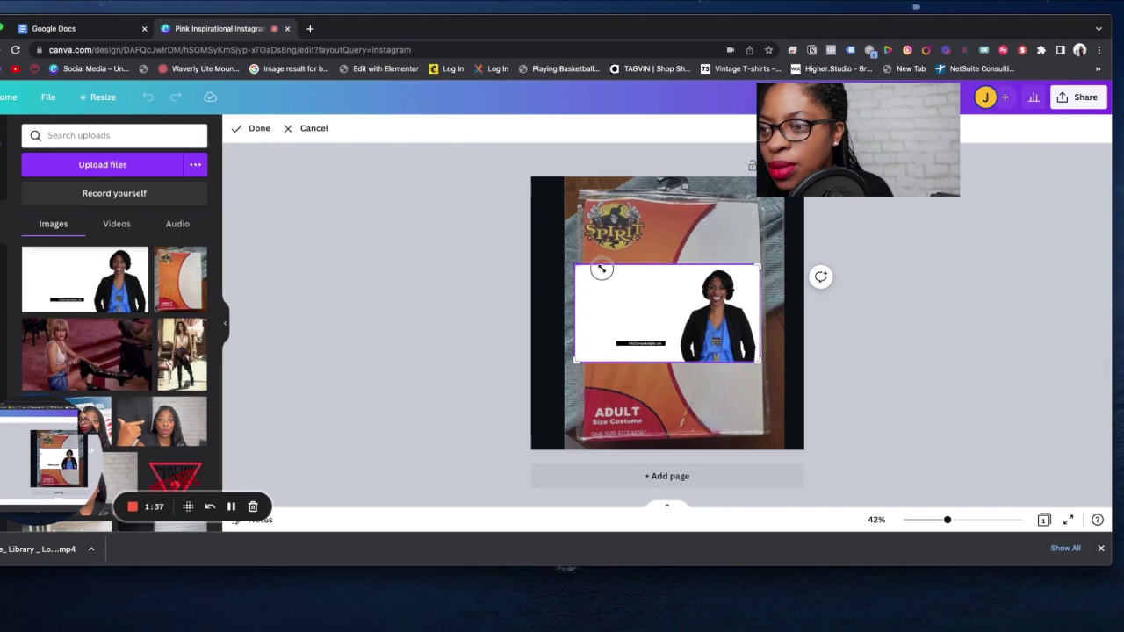
{"action": "left_click_drag", "start_coordinate": [594, 268], "coordinate": [672, 259]}
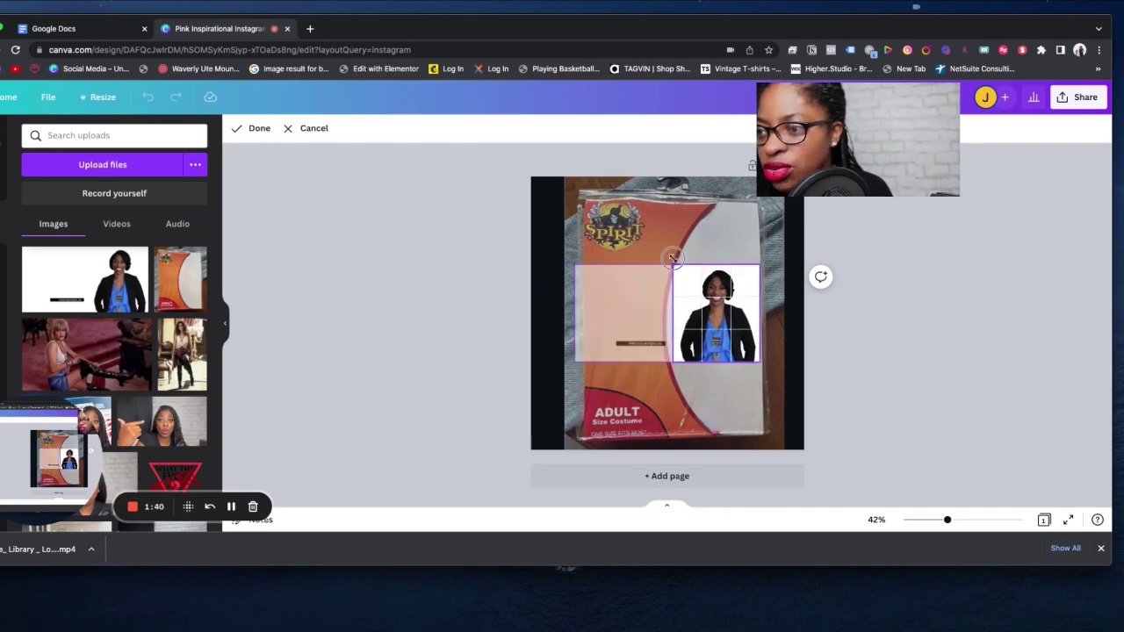
{"action": "left_click", "coordinate": [406, 169]}
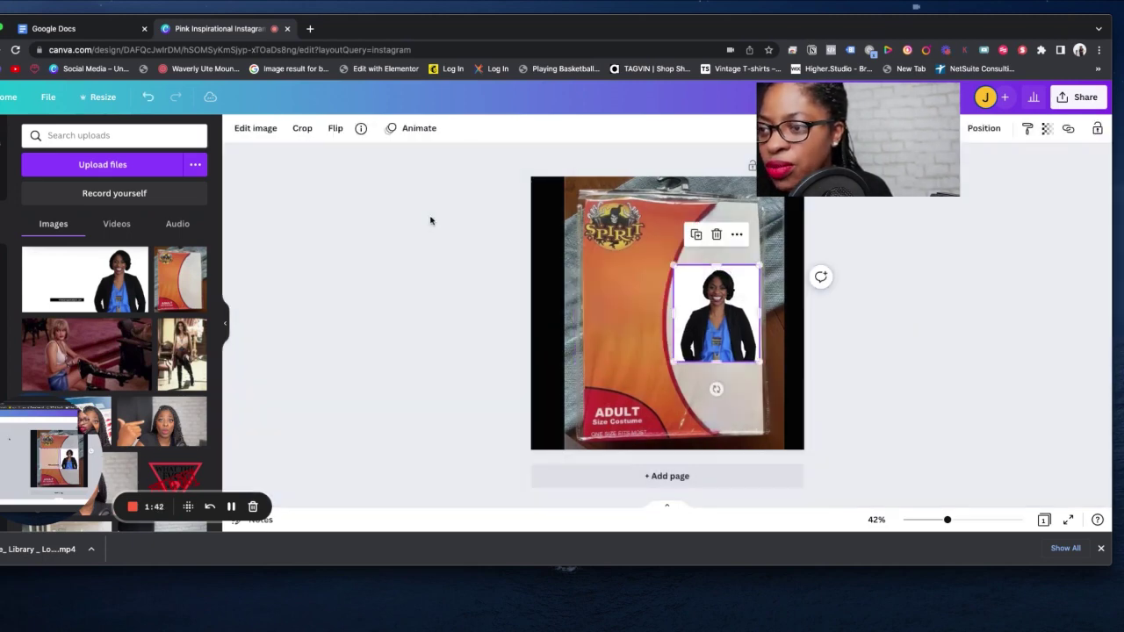
{"action": "left_click_drag", "start_coordinate": [713, 314], "coordinate": [711, 307]}
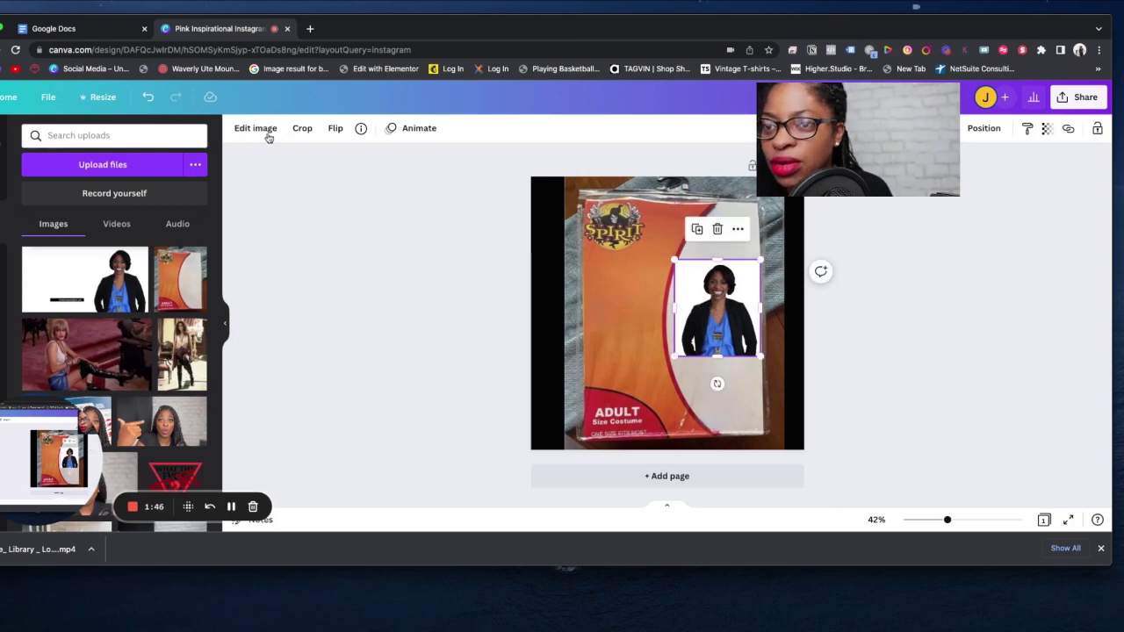
Remove the portrait's background with Background Remover, then stretch the cutout into the package's white window
{"action": "left_click", "coordinate": [265, 130]}
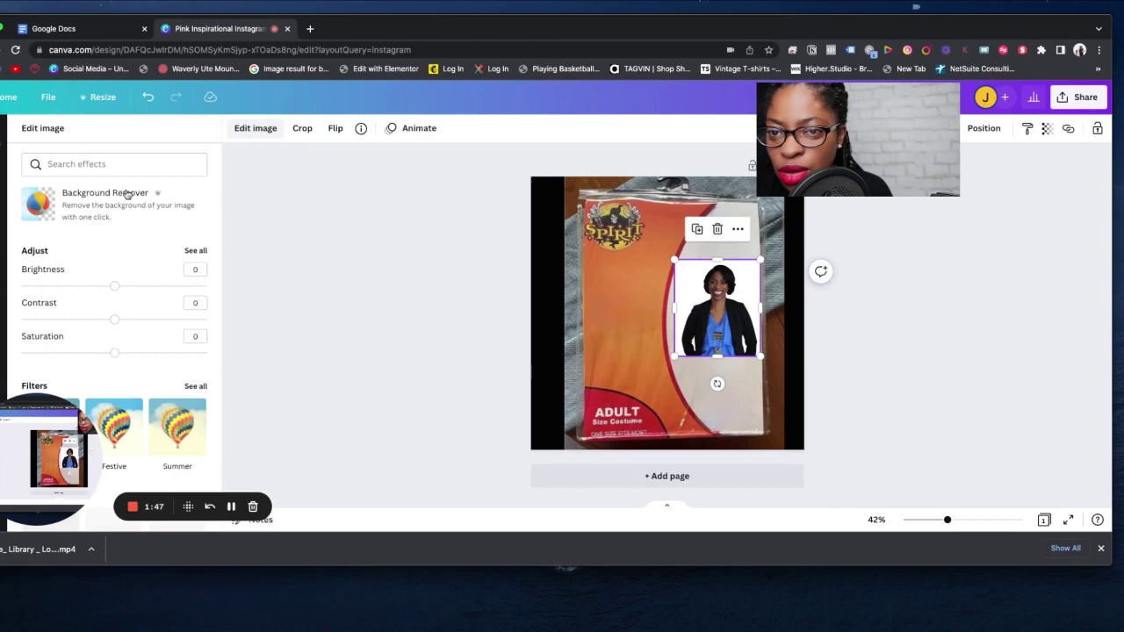
{"action": "left_click", "coordinate": [85, 209]}
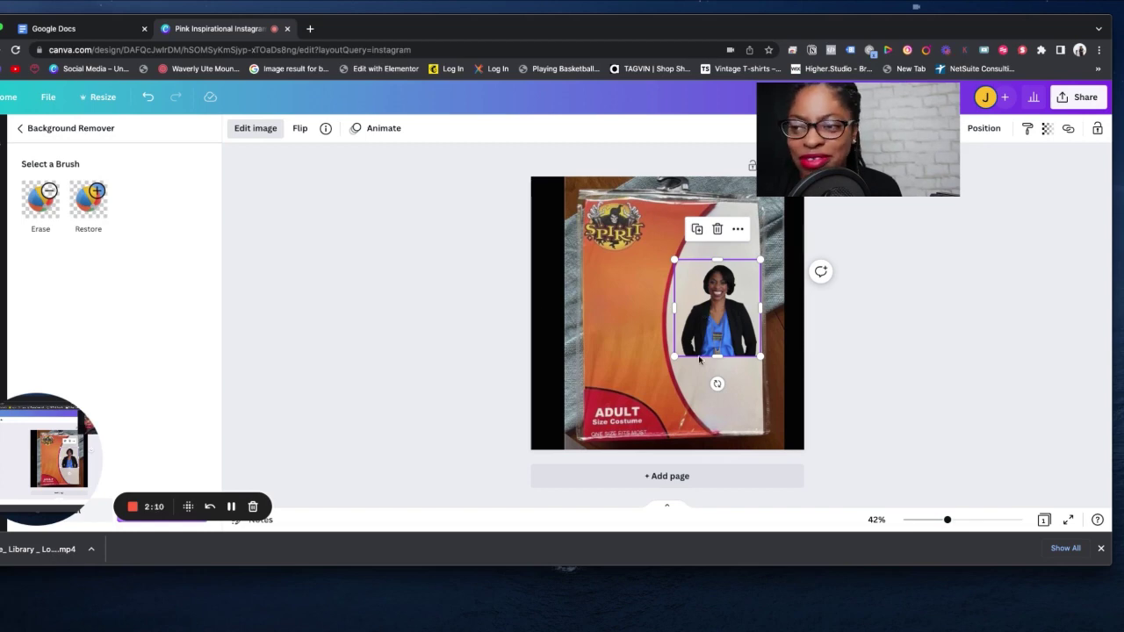
{"action": "left_click_drag", "start_coordinate": [718, 356], "coordinate": [717, 431]}
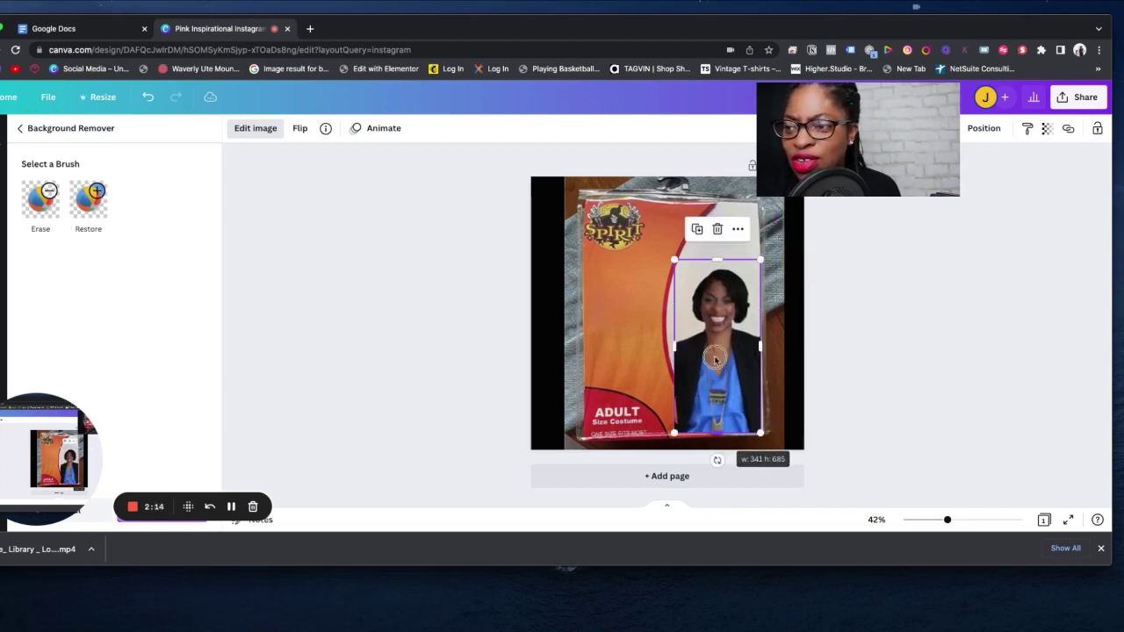
{"action": "left_click_drag", "start_coordinate": [712, 373], "coordinate": [712, 342]}
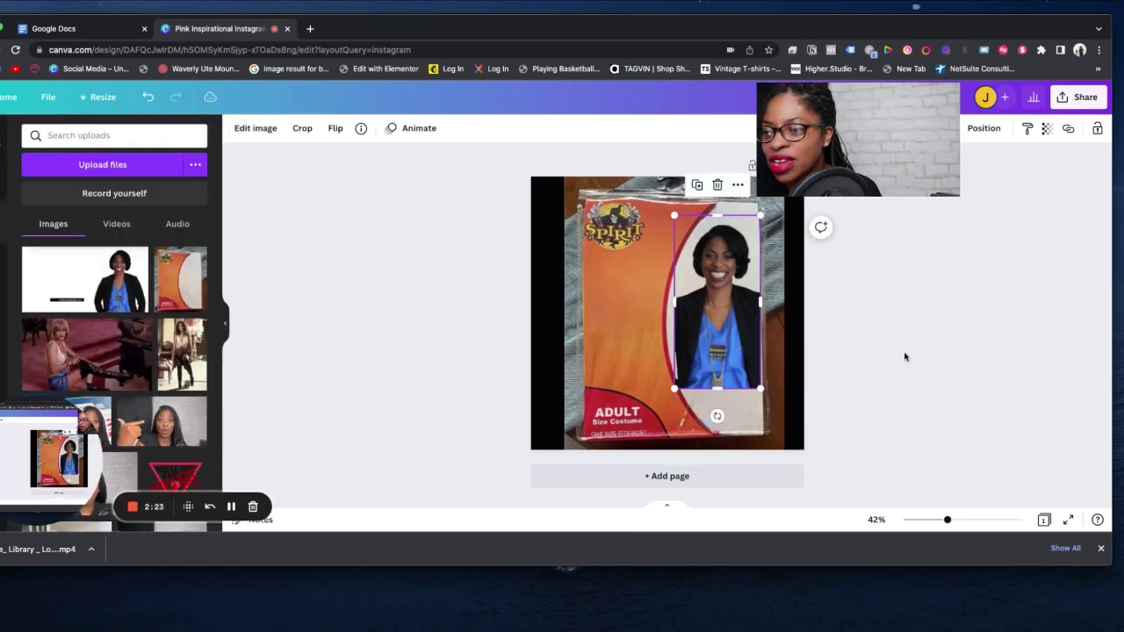
Add a white heading text box positioned just under the Spirit logo
{"action": "left_click", "coordinate": [865, 300]}
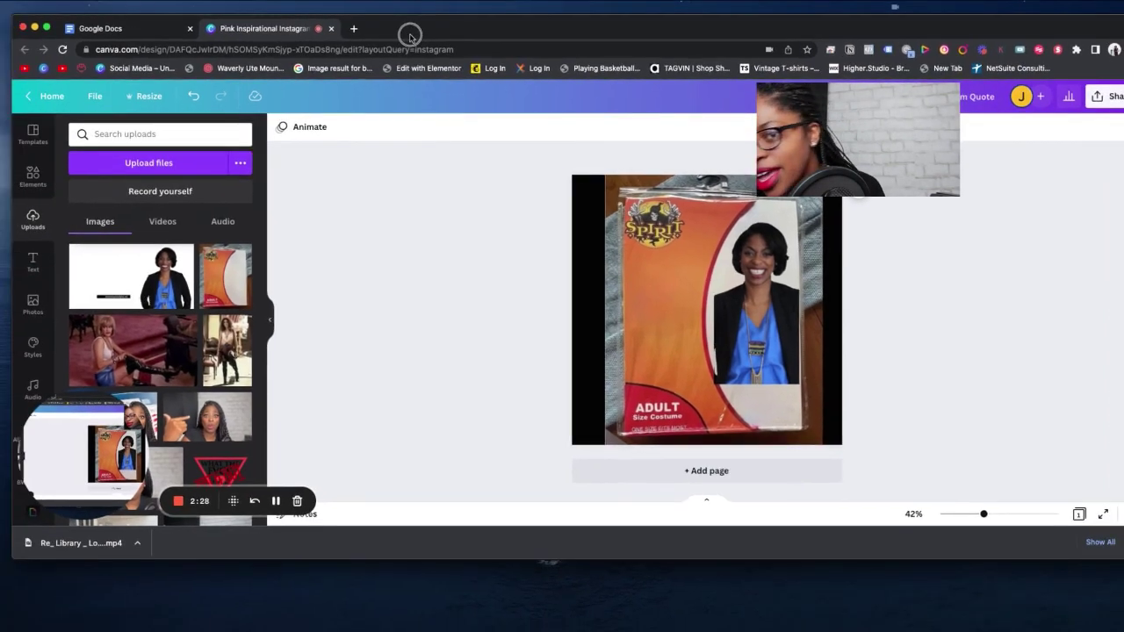
{"action": "left_click", "coordinate": [32, 259]}
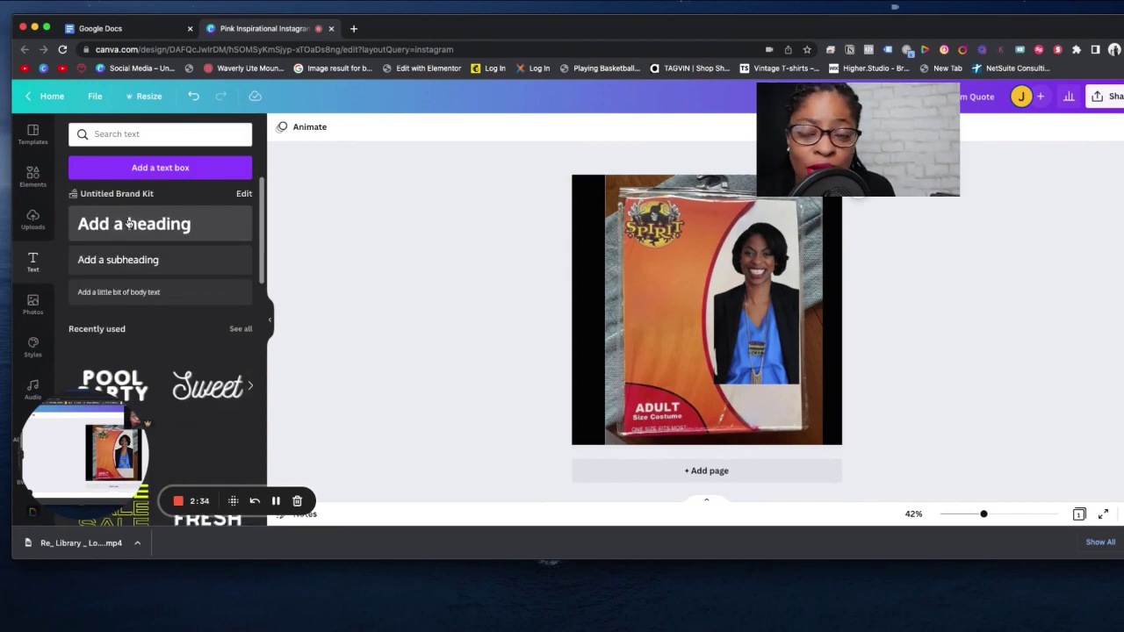
{"action": "left_click", "coordinate": [129, 223]}
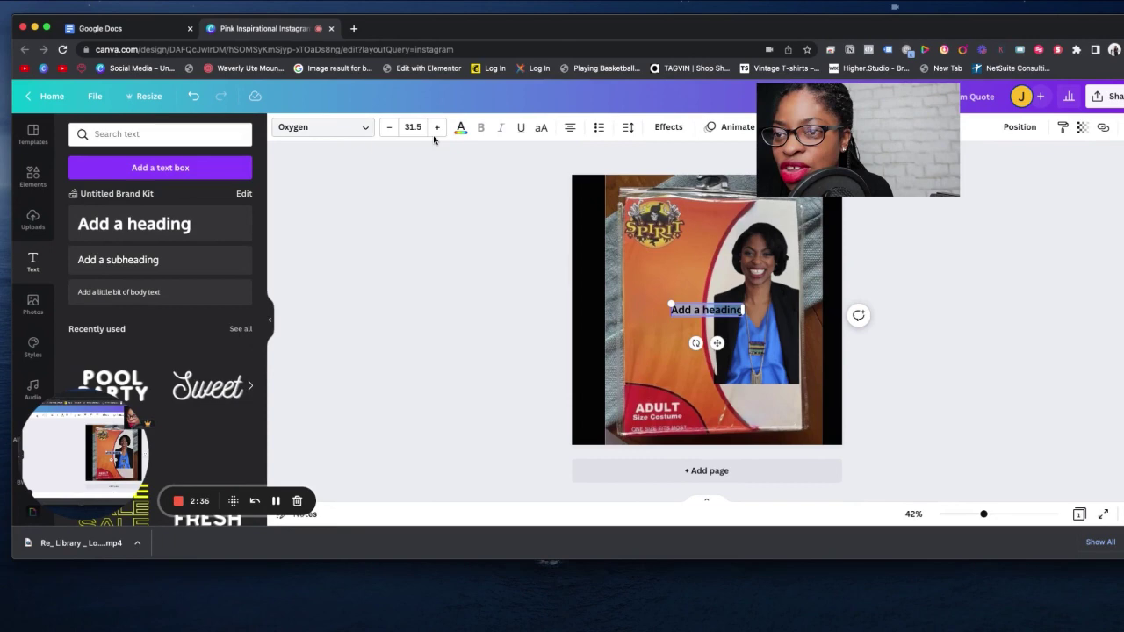
{"action": "left_click", "coordinate": [460, 129]}
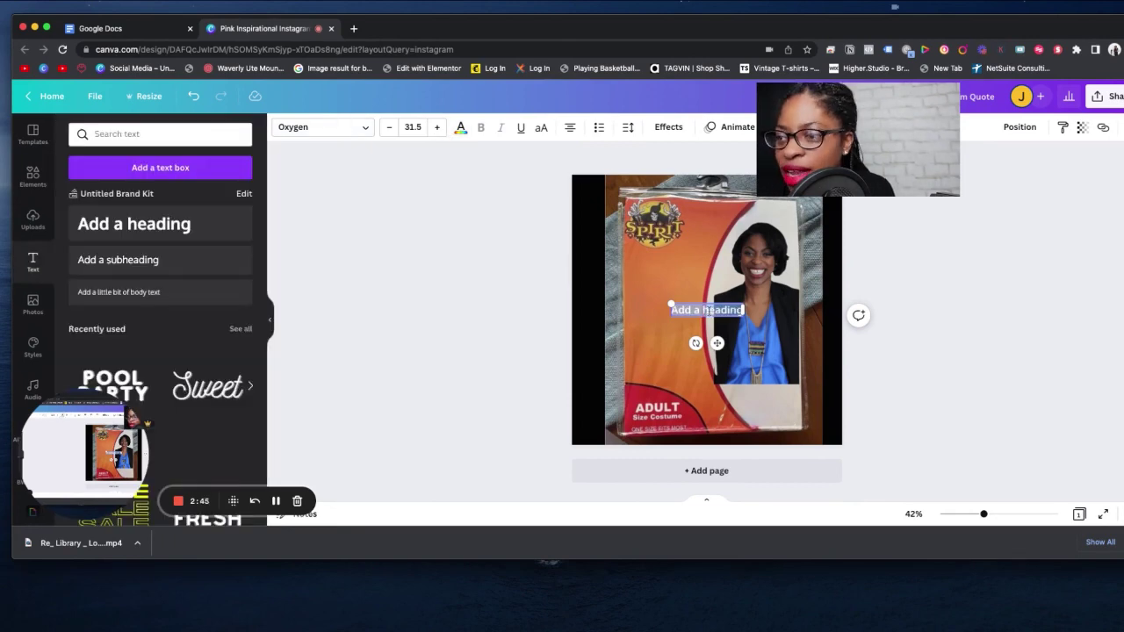
{"action": "left_click", "coordinate": [698, 318]}
{"action": "left_click_drag", "start_coordinate": [678, 310], "coordinate": [657, 261]}
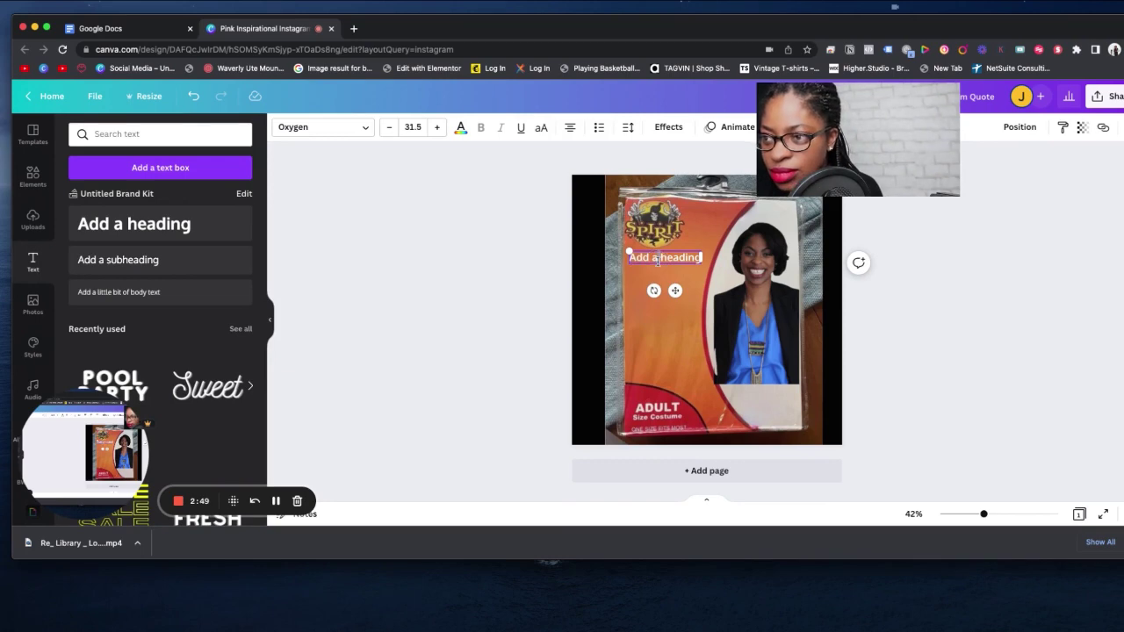
Type 'Digital Media SME', then duplicate the box as 'Included: Glasses Computer Password breaker'
{"action": "type", "text": "Digi"}
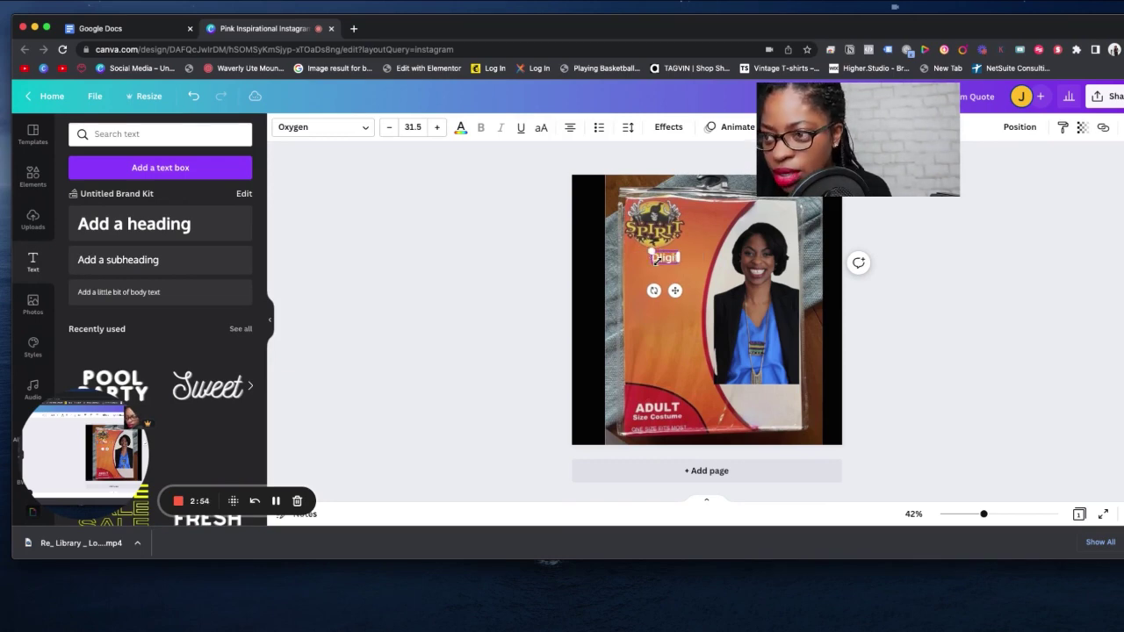
{"action": "type", "text": "tal Media SME"}
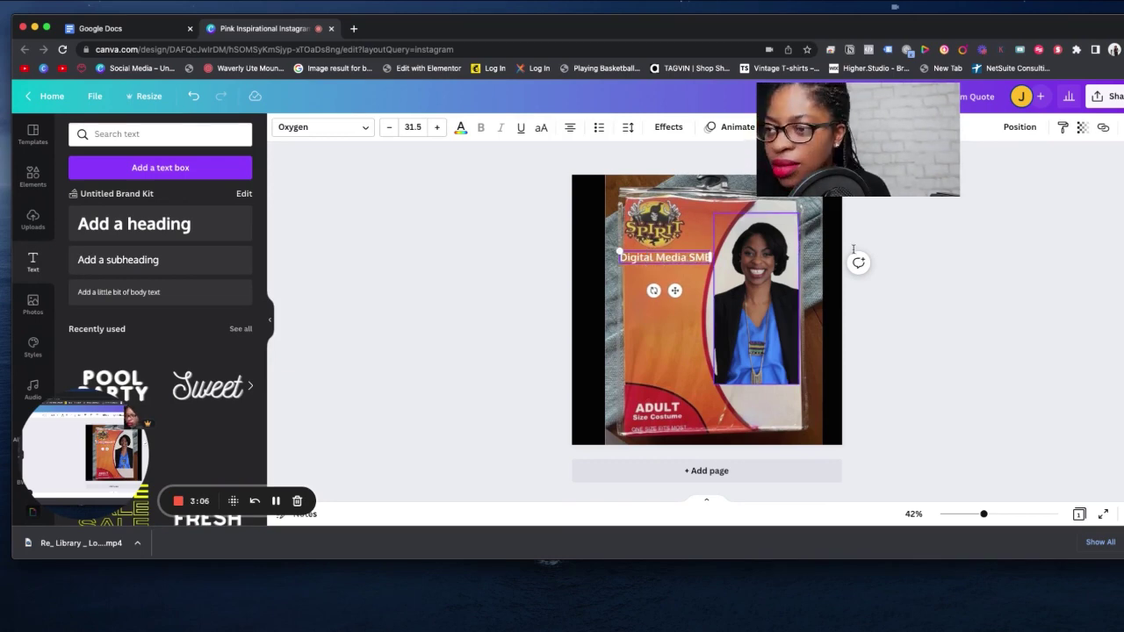
{"action": "left_click", "coordinate": [647, 219]}
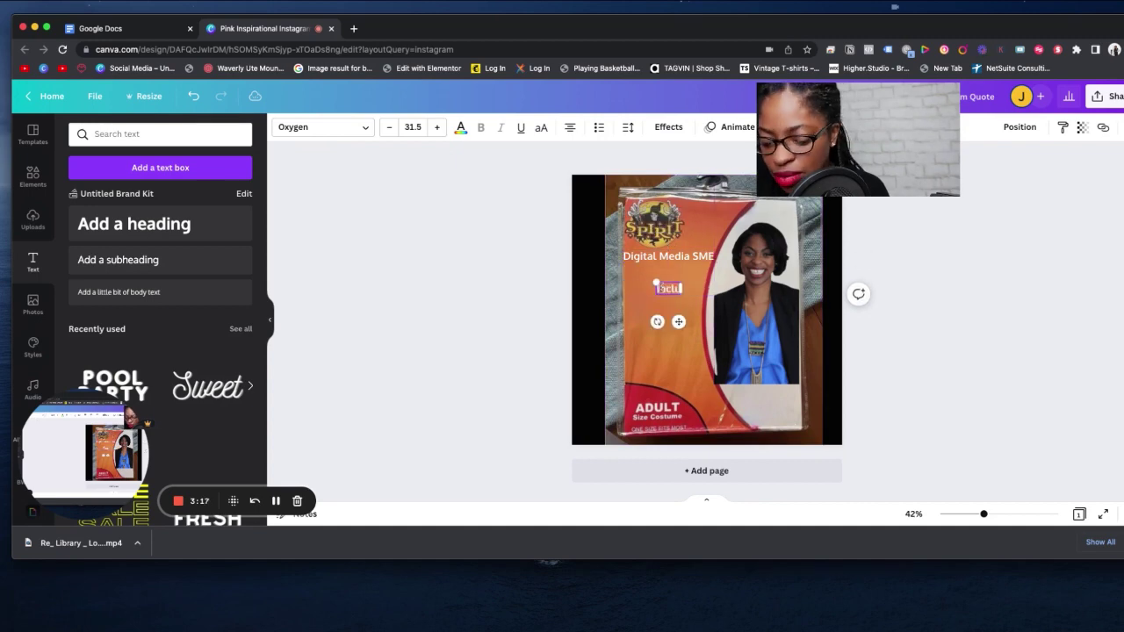
{"action": "type", "text": "Included: Glasses Computer Password breaker Geek Squad"}
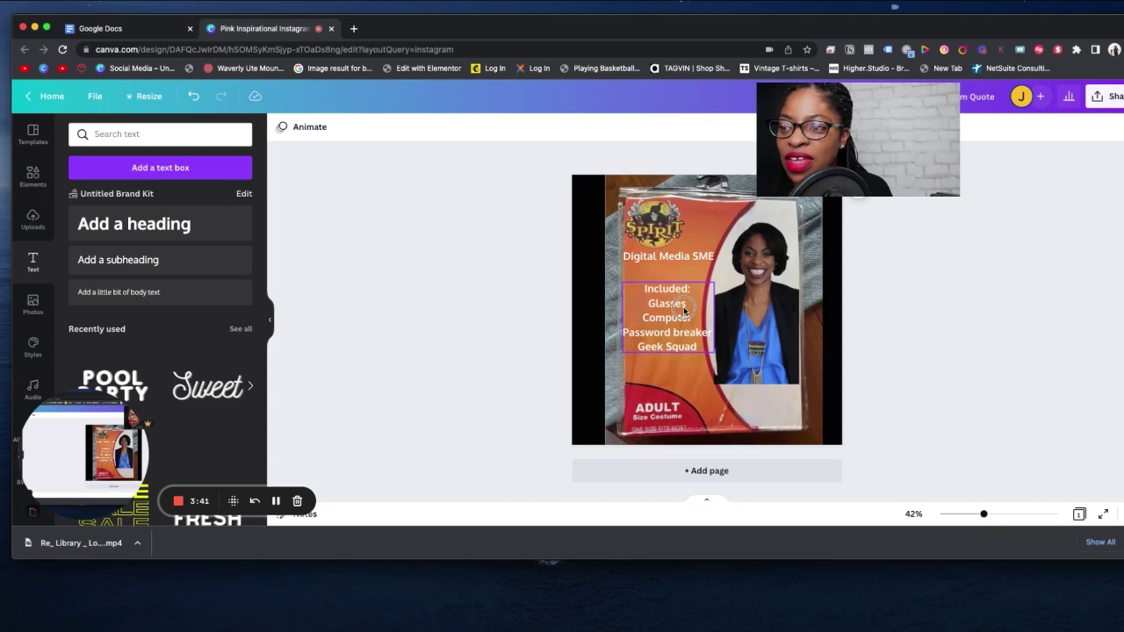
Move the included-items list beneath the heading, then shrink and recentre 'Digital Media SME'
{"action": "left_click_drag", "start_coordinate": [693, 351], "coordinate": [666, 322]}
{"action": "left_click", "coordinate": [942, 334]}
{"action": "left_click", "coordinate": [712, 262]}
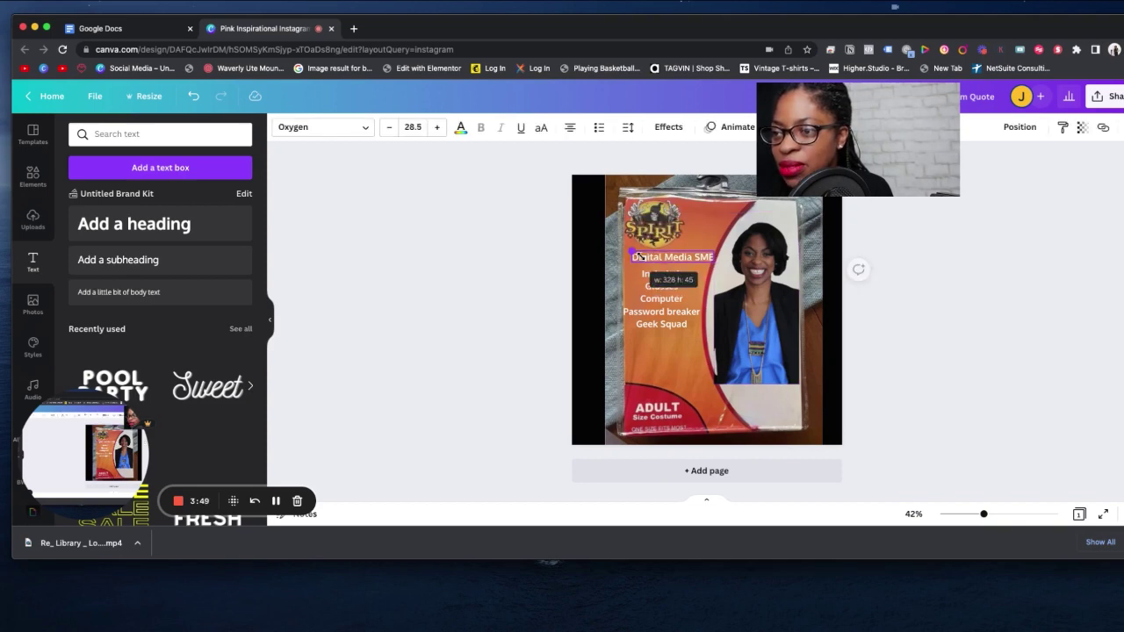
{"action": "left_click_drag", "start_coordinate": [640, 256], "coordinate": [647, 257]}
{"action": "left_click", "coordinate": [970, 292]}
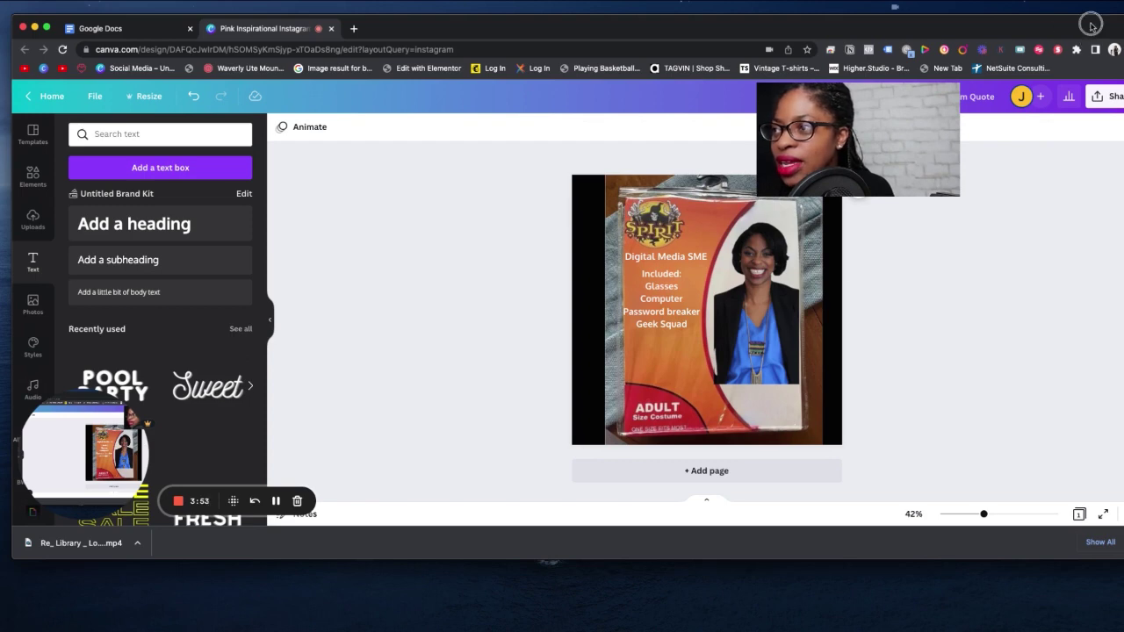
Download the meme as a 1,080 × 1,080 px image with the default settings
{"action": "left_click", "coordinate": [1073, 98]}
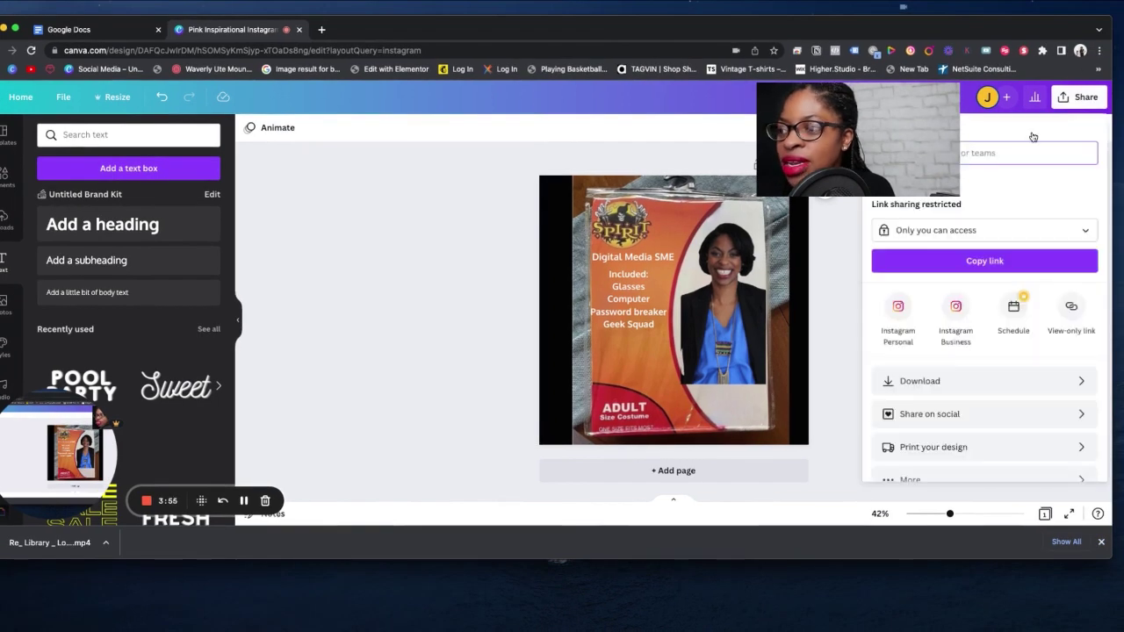
{"action": "left_click", "coordinate": [976, 380]}
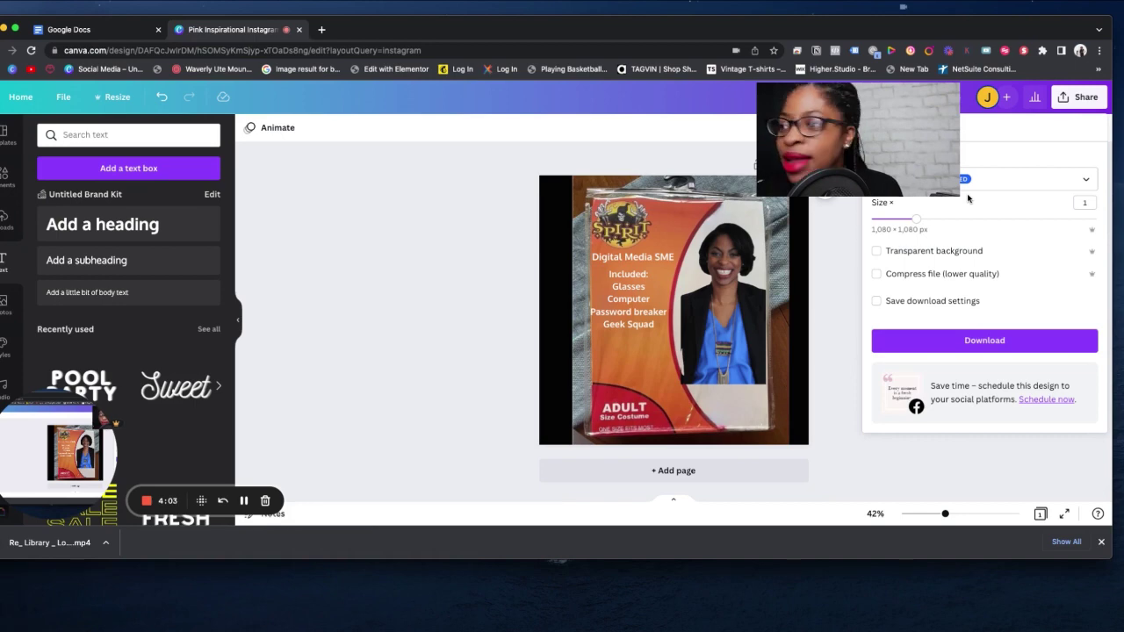
{"action": "left_click", "coordinate": [979, 343]}
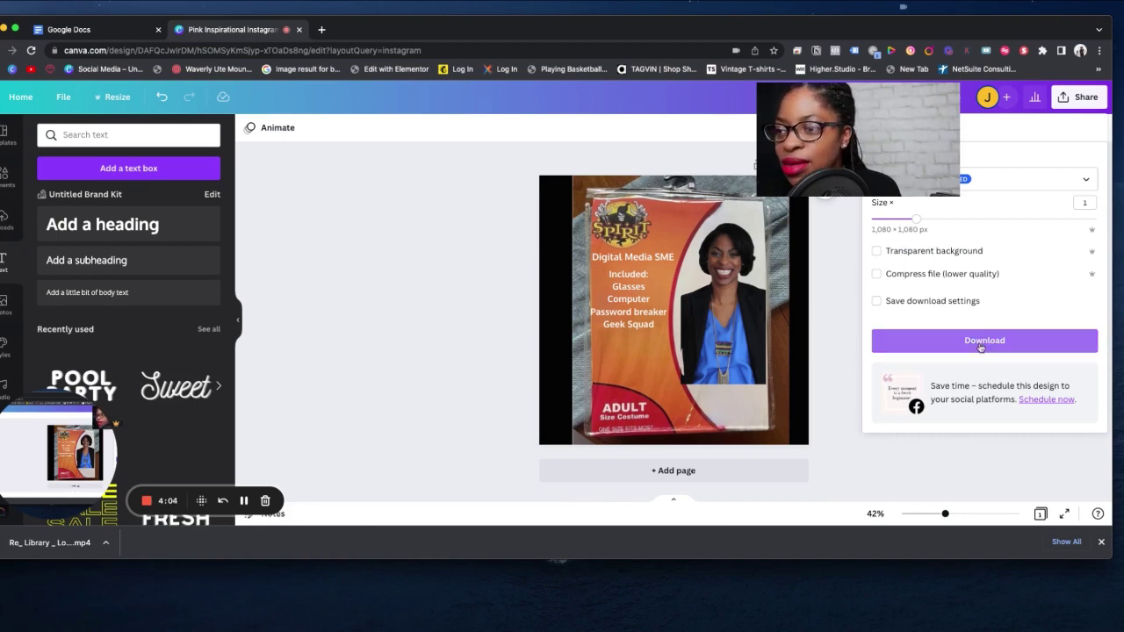